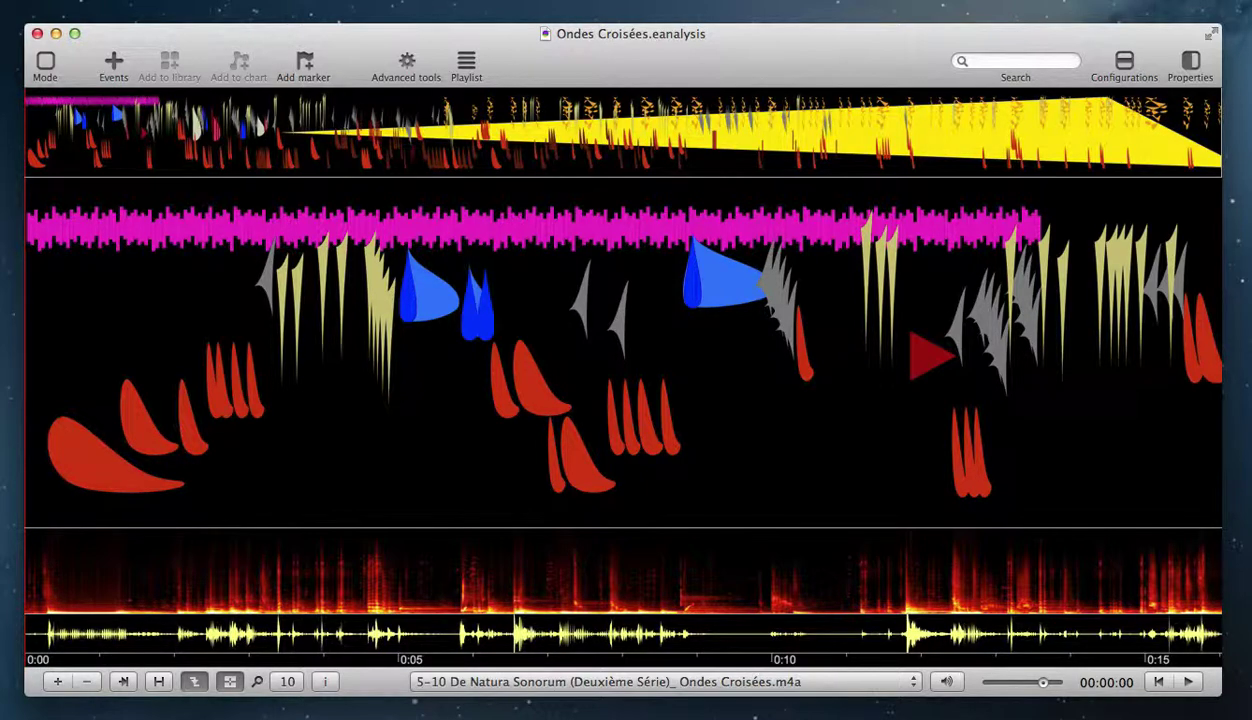
# - Bring up the image export settings for the Ondes Croisées analysis with Super+E
pyautogui.press('super+e')
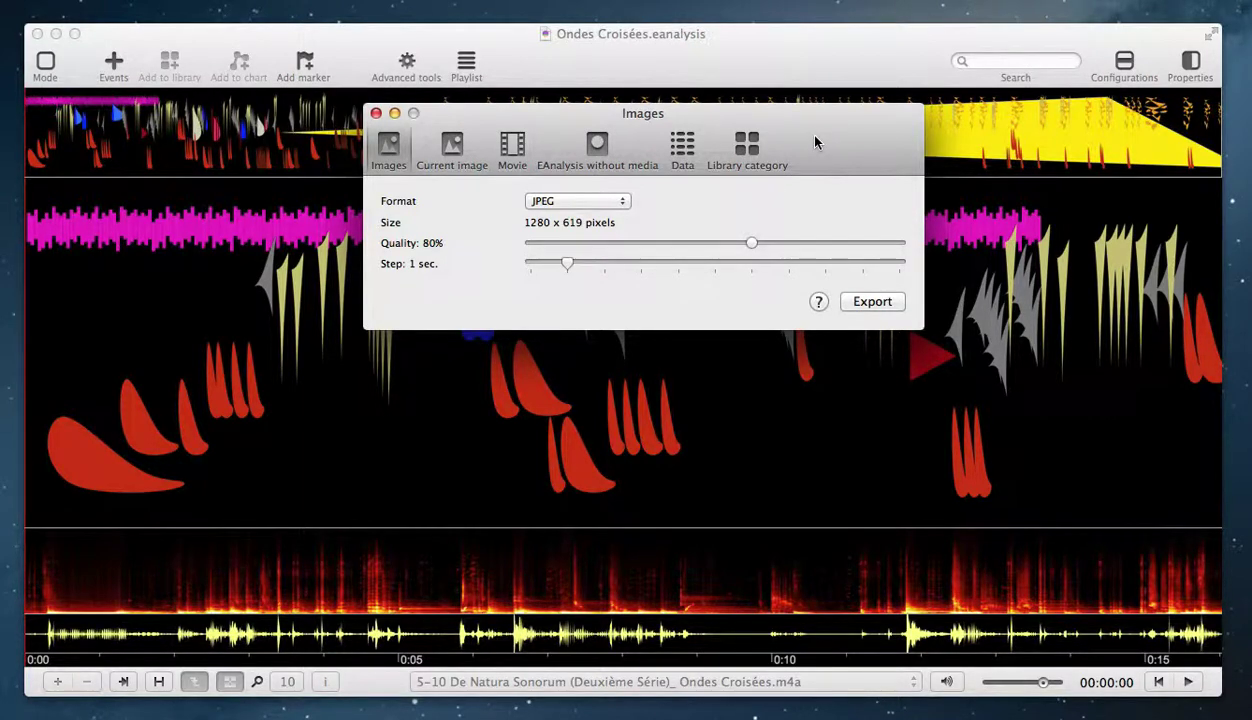
# - Close the Images export dialog to return to the spectrogram and waveform view
pyautogui.click(376, 113)
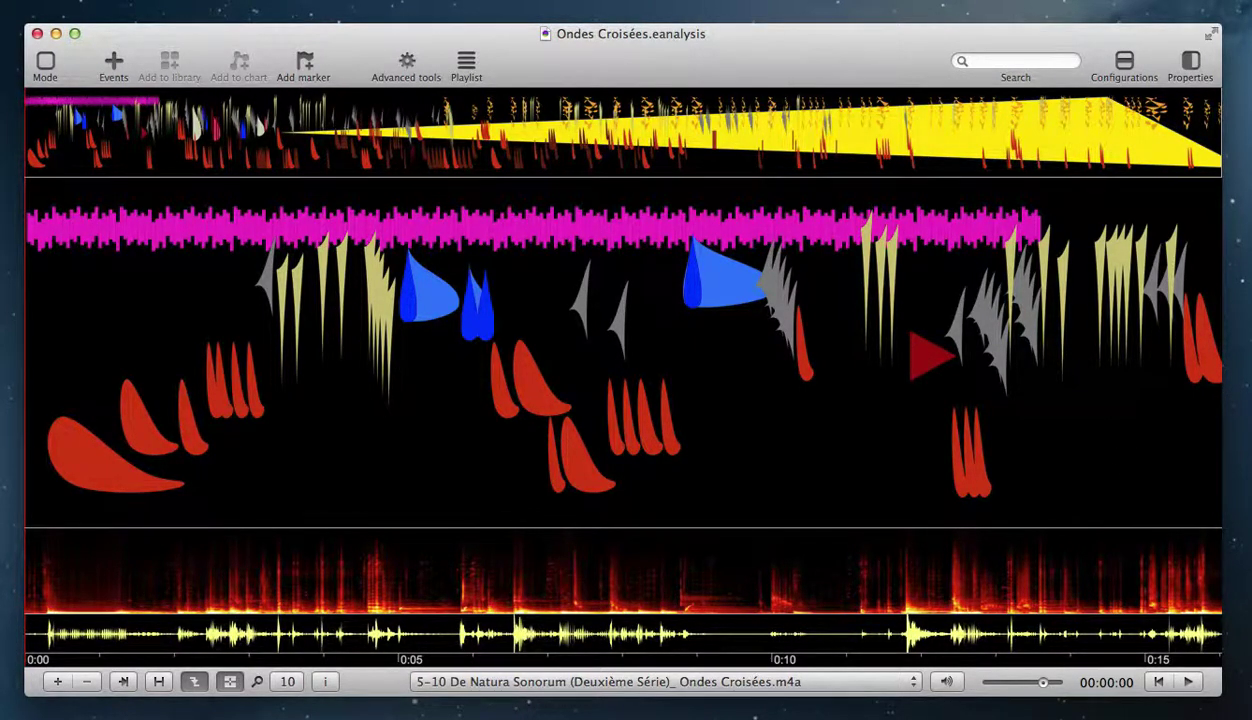
pyautogui.click(150, 0)
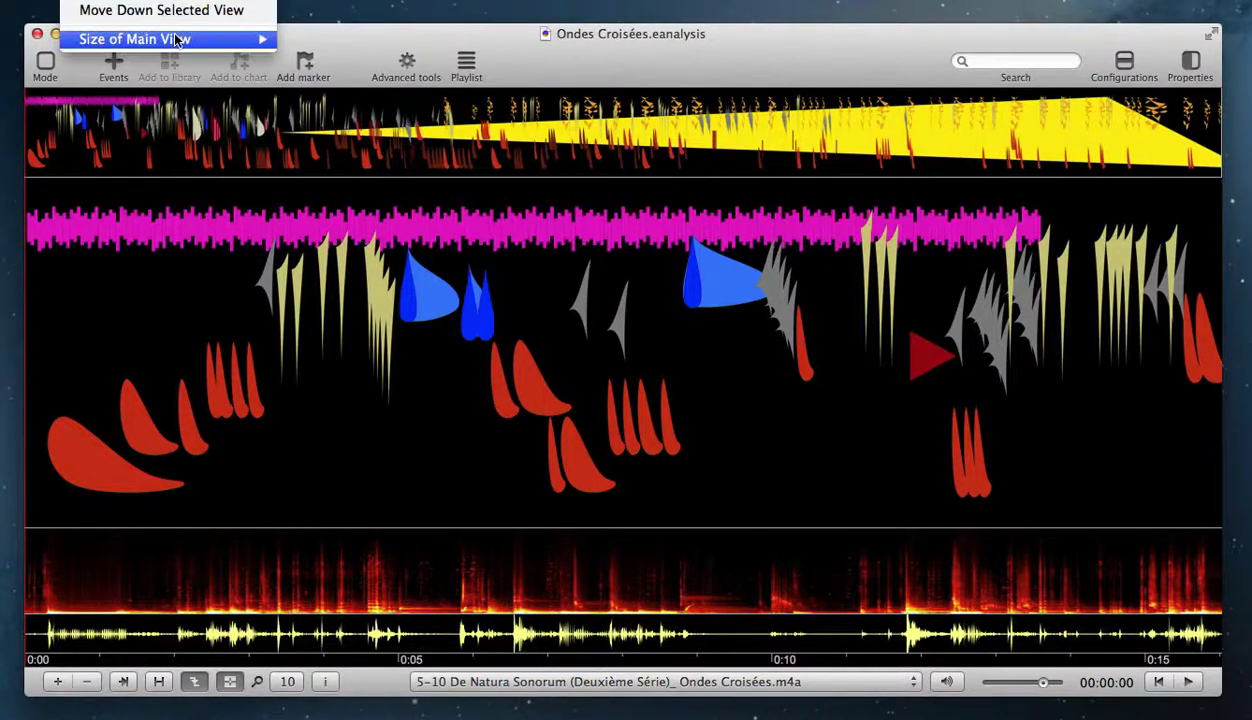
pyautogui.moveTo(165, 39)
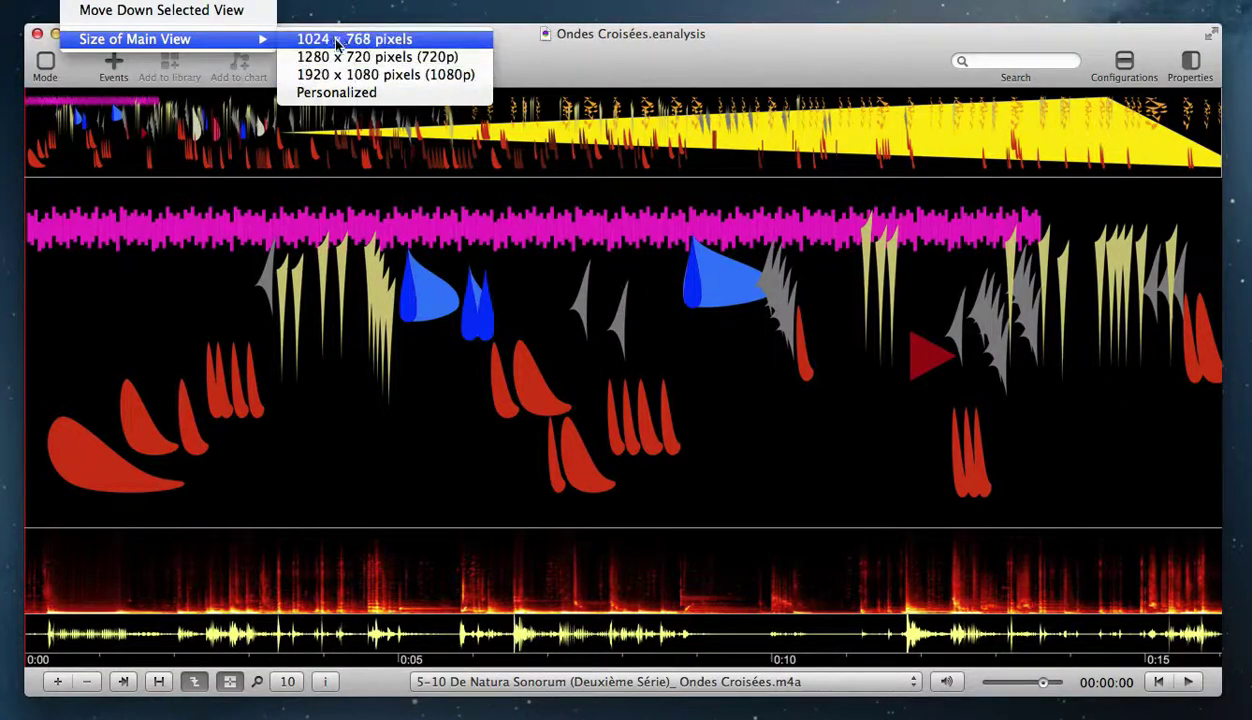
pyautogui.click(326, 93)
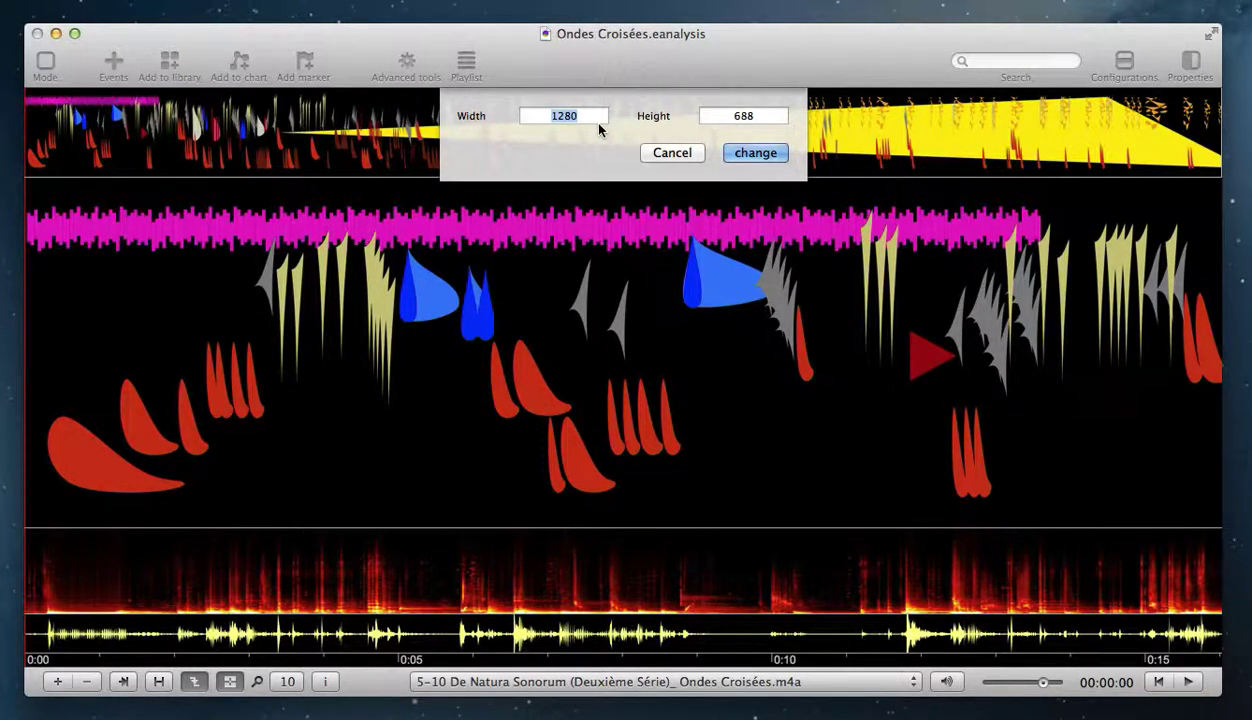
# - Review the image formats keeping JPEG, then move through Current image to the Movie export tab
pyautogui.click(672, 152)
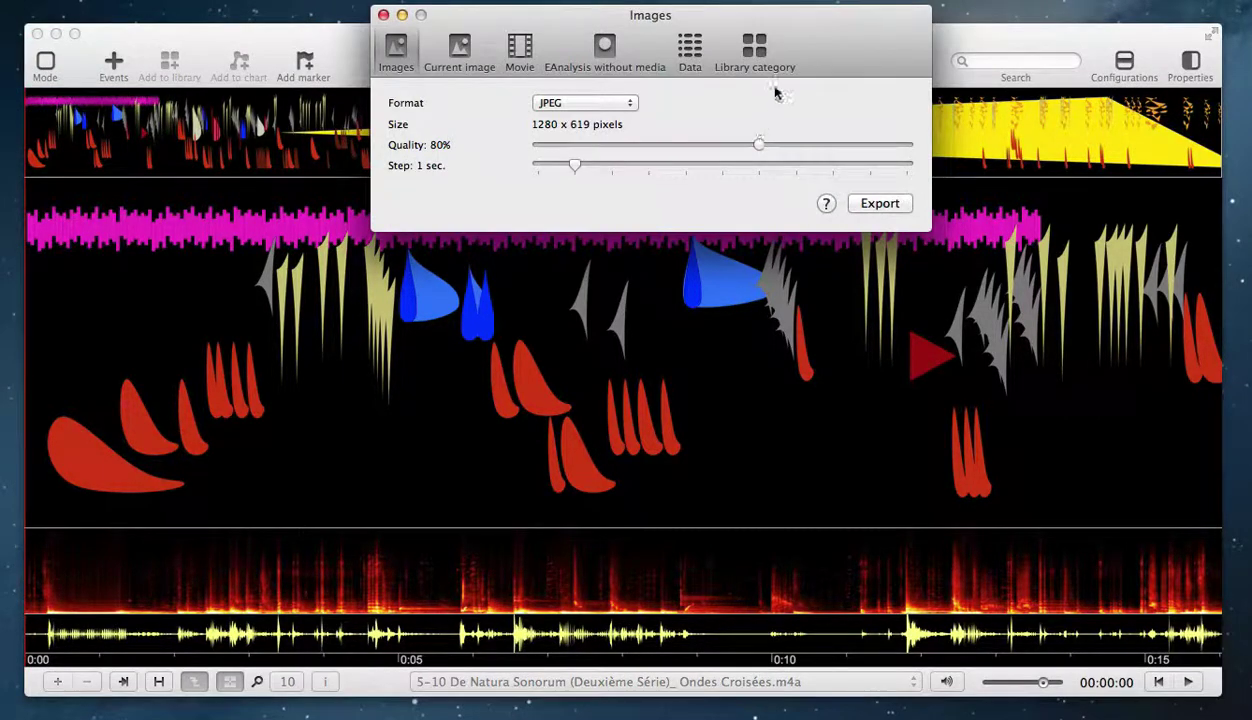
pyautogui.moveTo(813, 50); pyautogui.dragTo(785, 127)
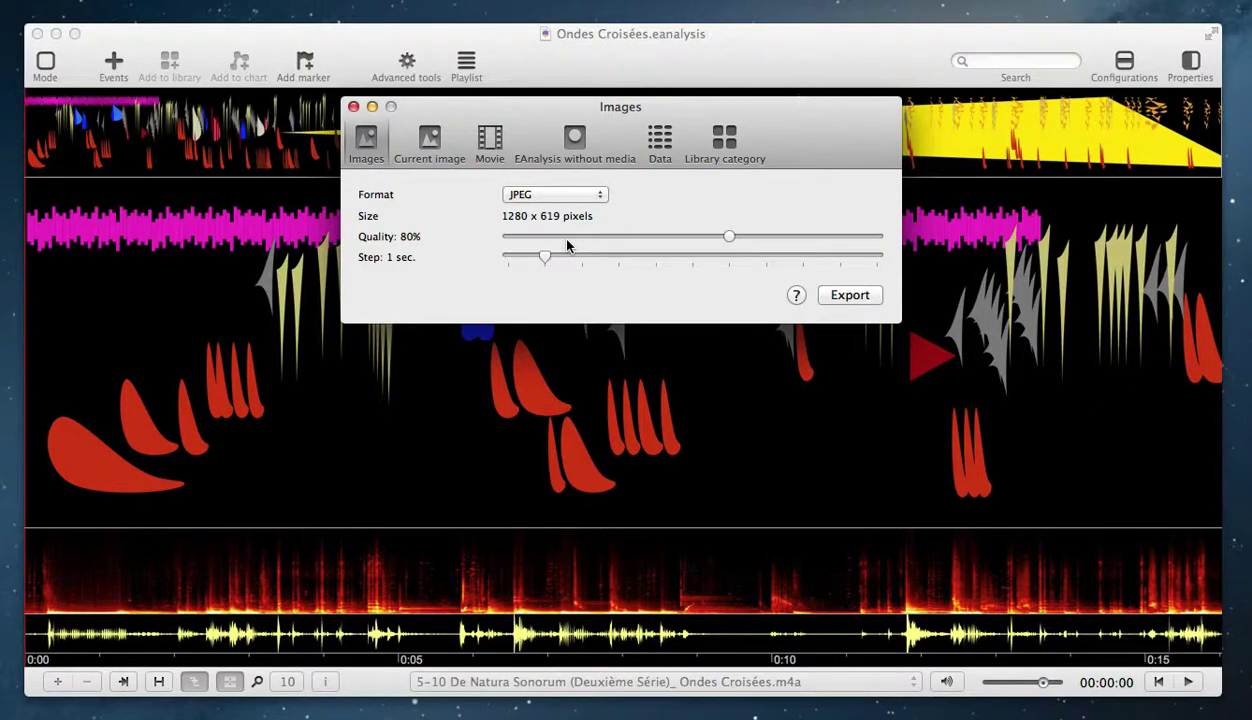
pyautogui.click(527, 192)
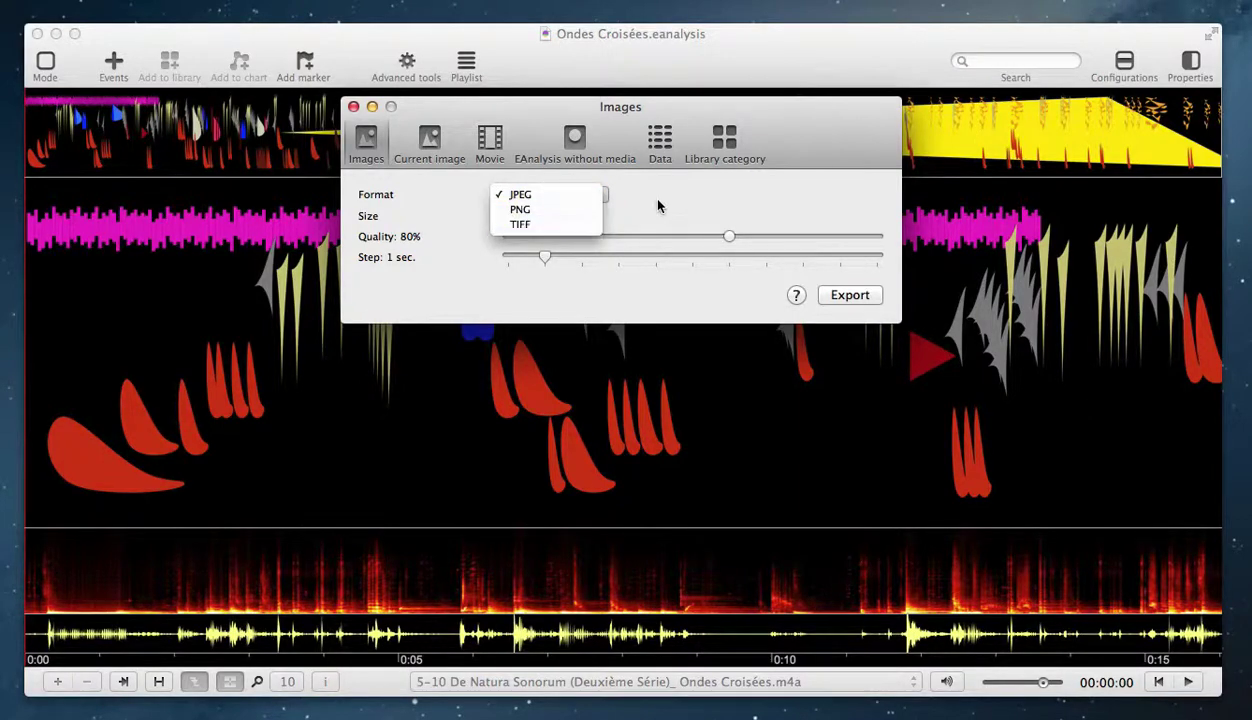
pyautogui.click(616, 218)
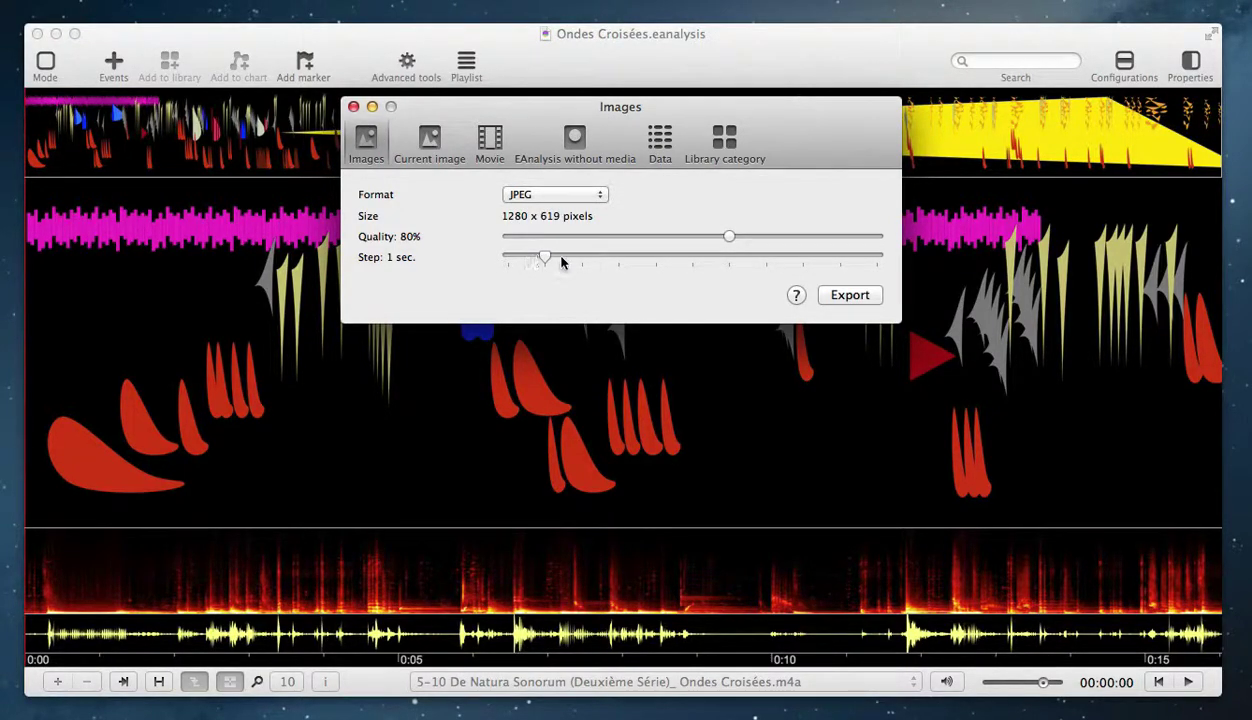
pyautogui.click(438, 146)
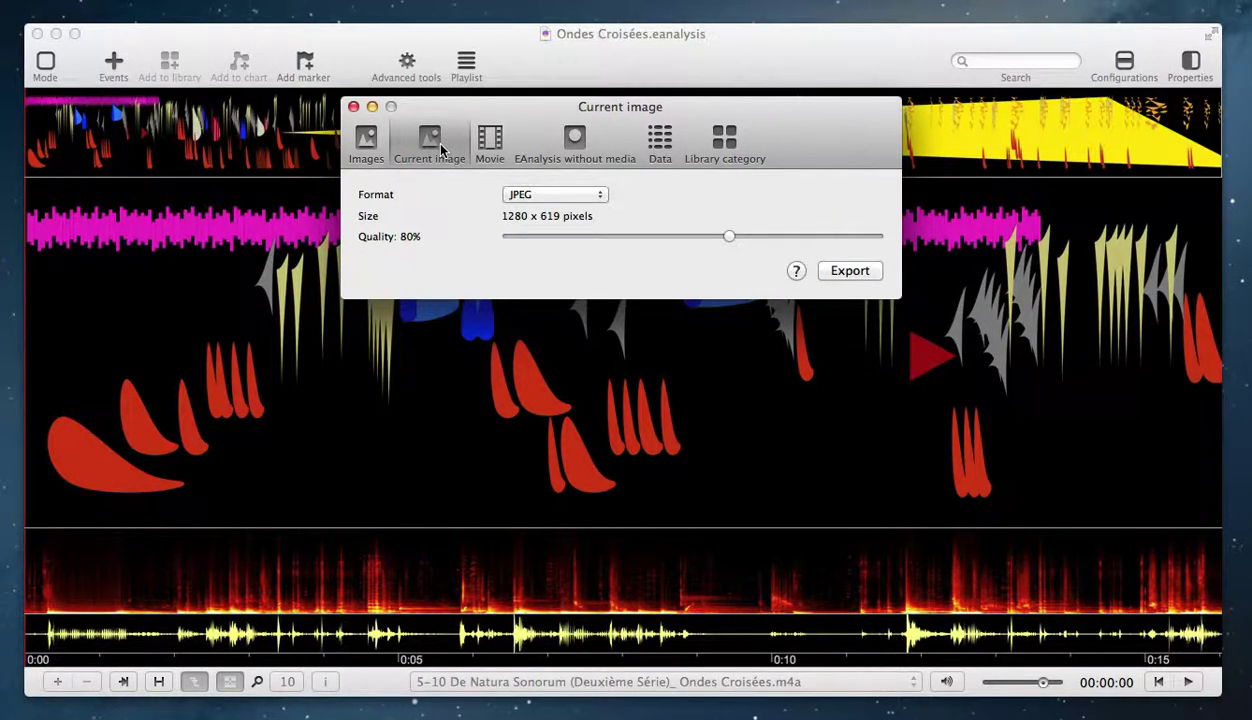
pyautogui.click(490, 146)
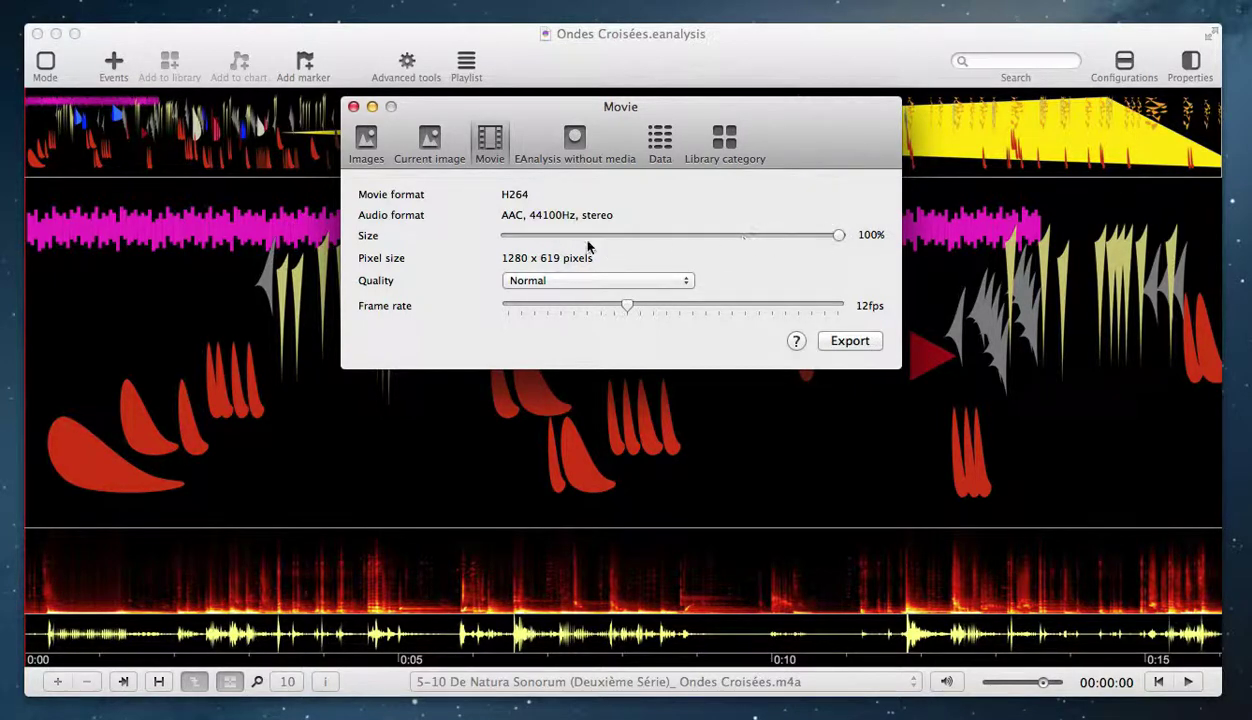
# - Set the movie export quality to Maximal and the frame rate to 25 fps
pyautogui.click(555, 283)
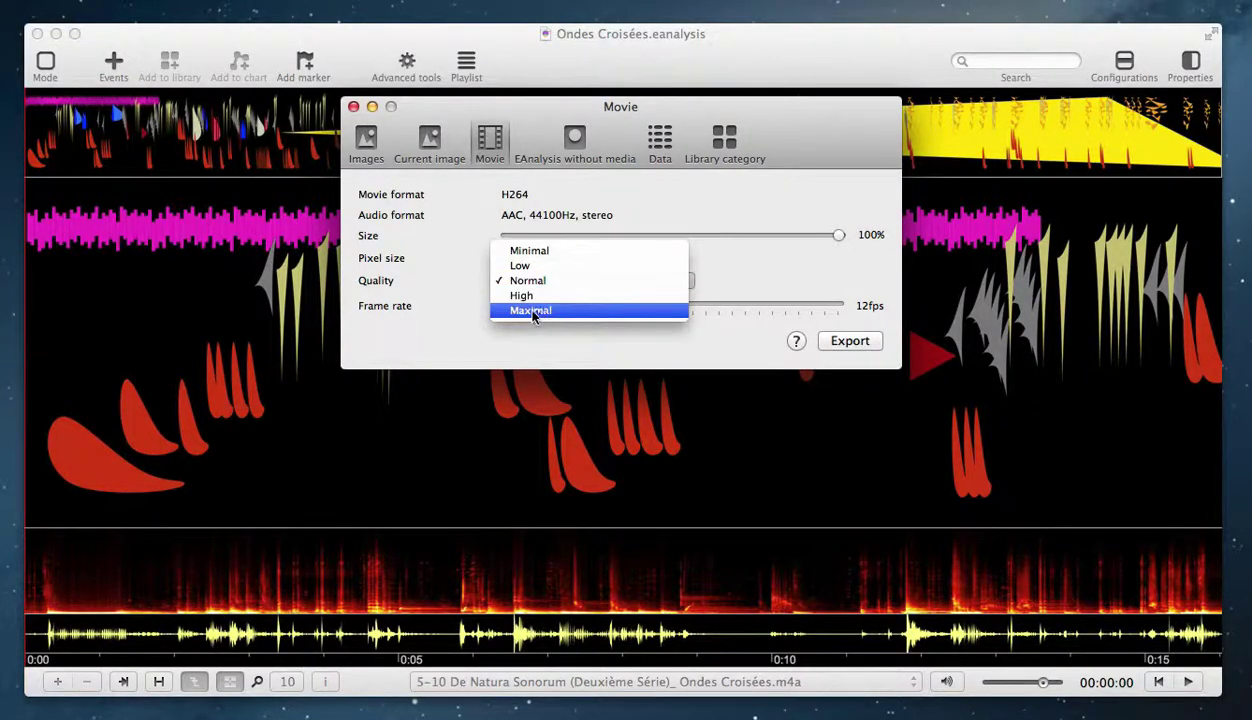
pyautogui.click(440, 268)
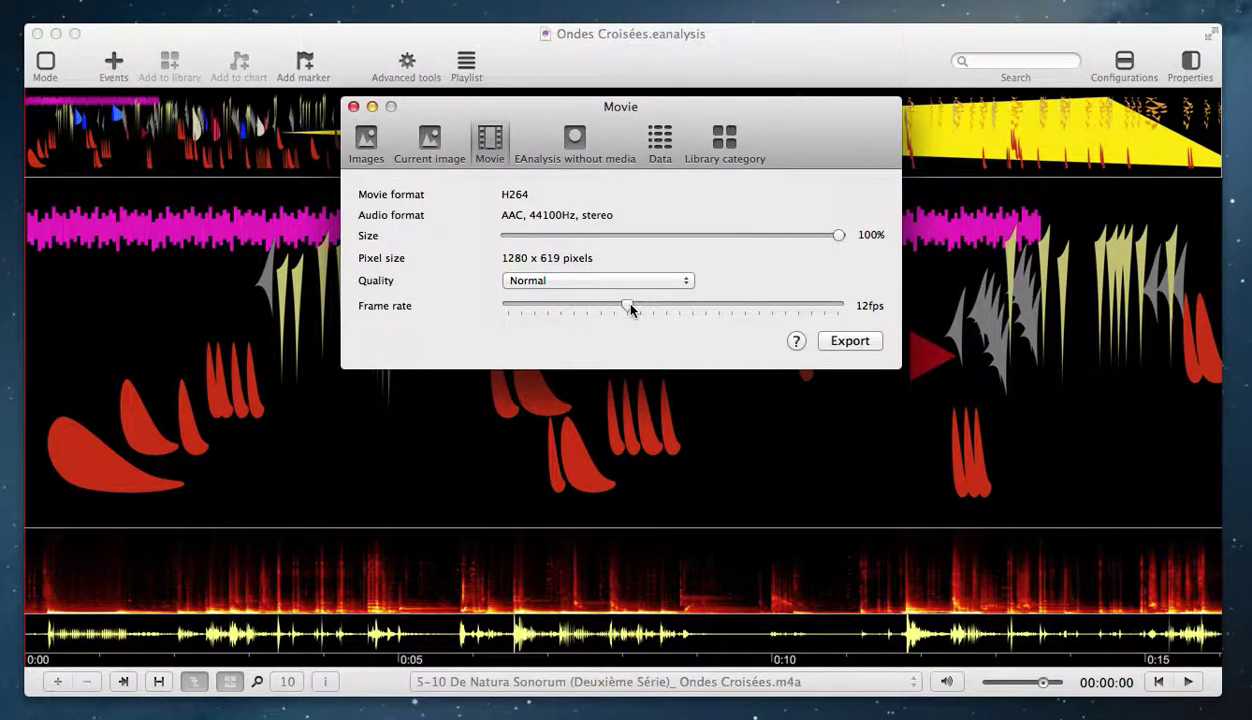
pyautogui.click(608, 281)
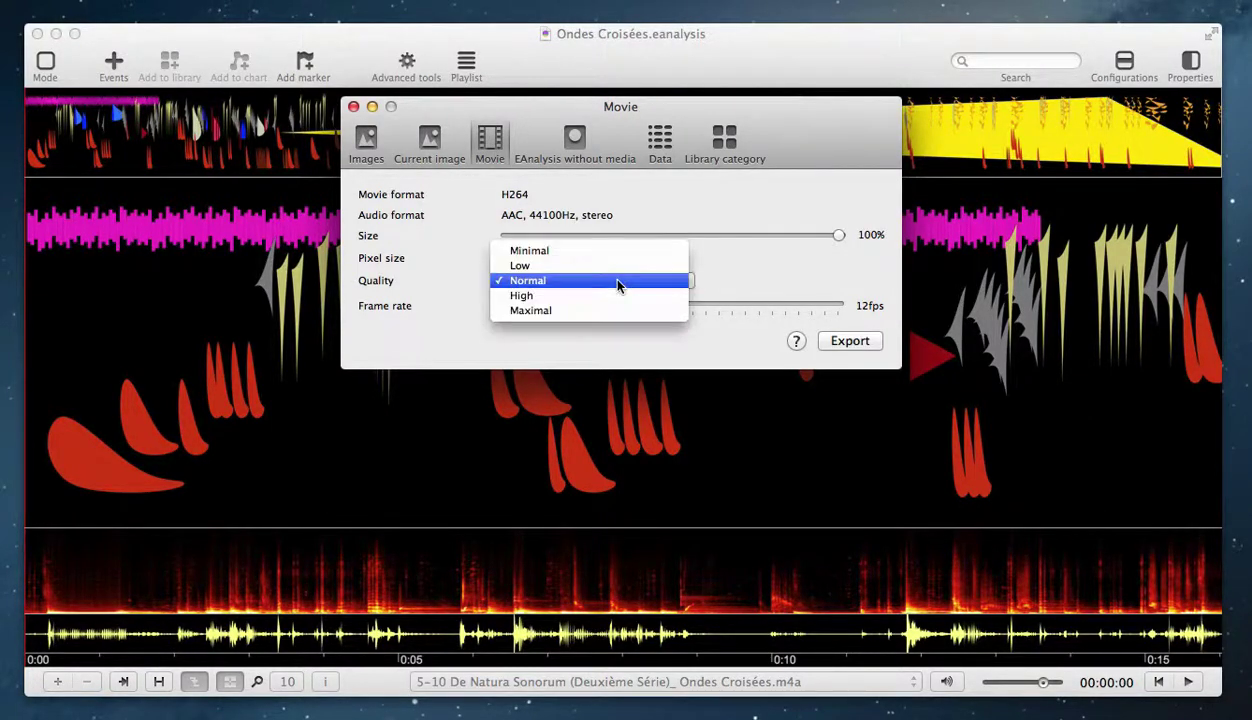
pyautogui.click(608, 310)
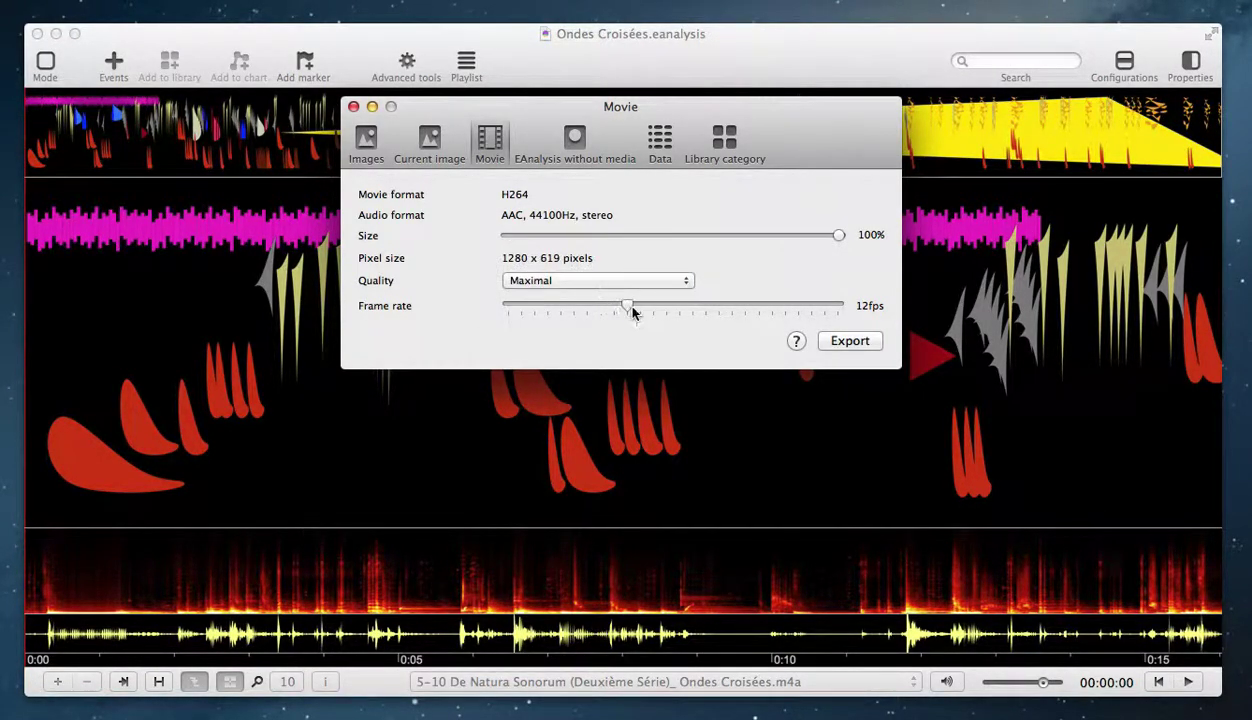
pyautogui.moveTo(720, 305); pyautogui.dragTo(838, 307)
# - Preview the EAnalysis-without-media project export, then close the preview
pyautogui.click(566, 142)
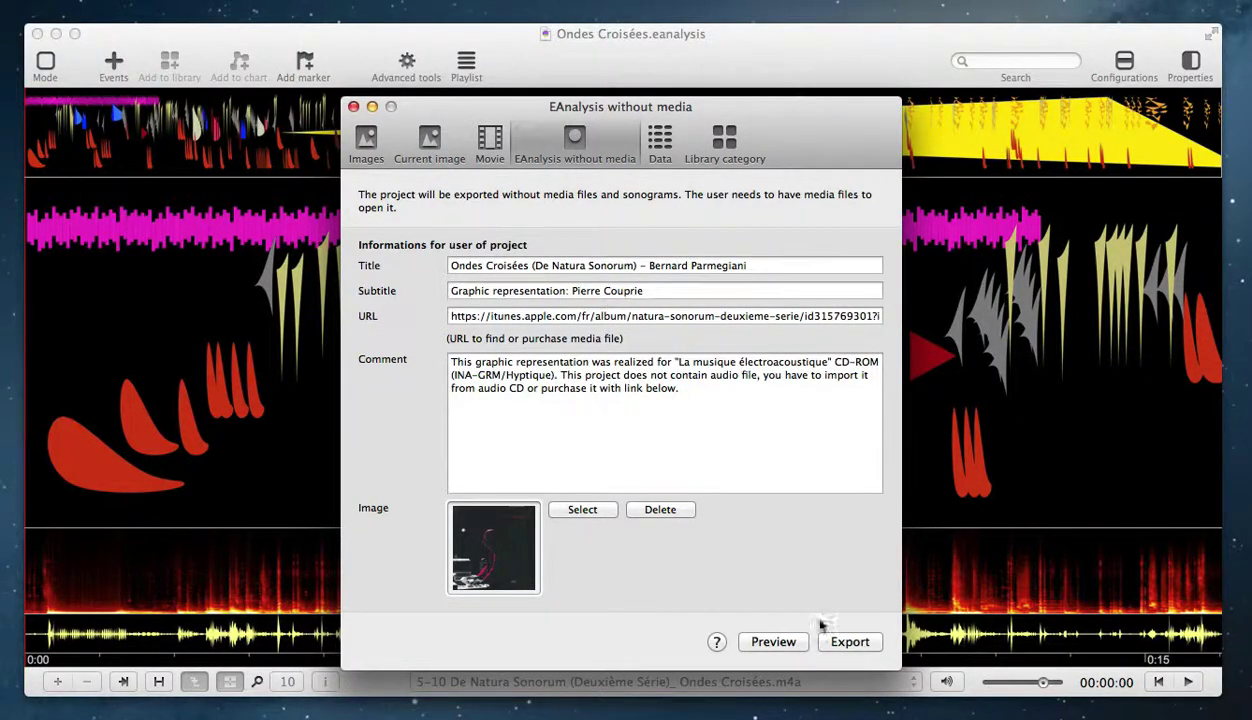
pyautogui.click(770, 641)
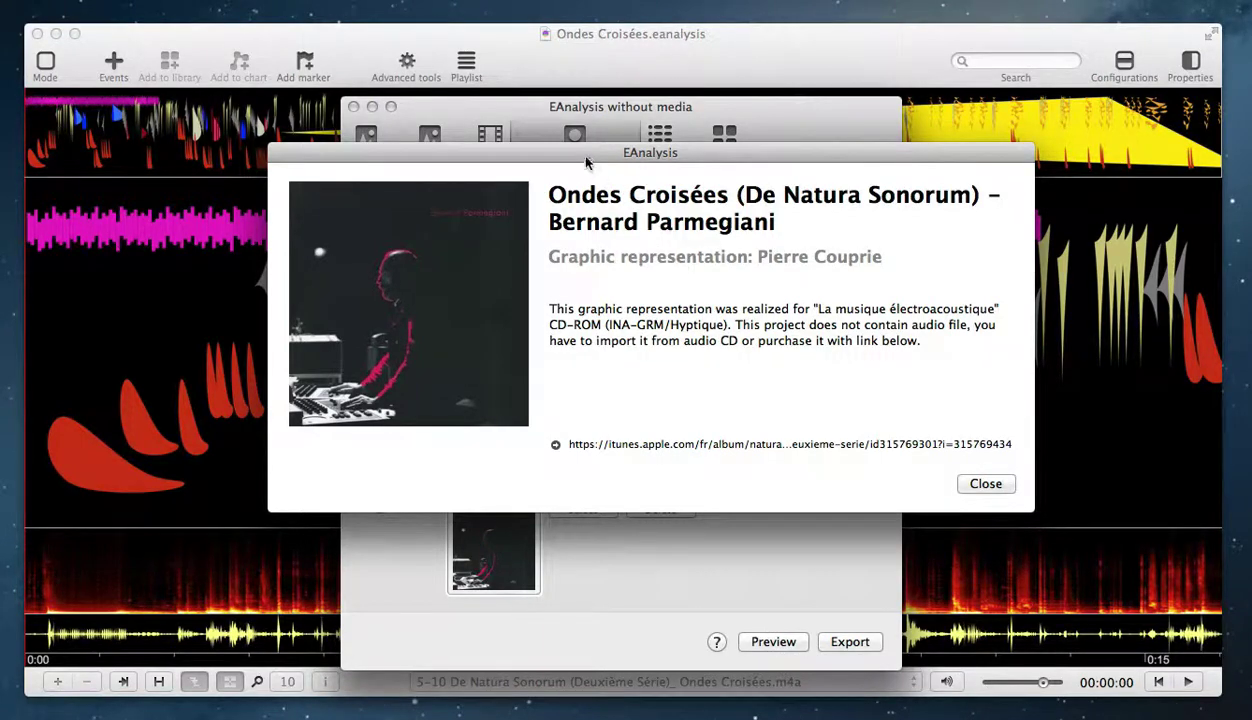
pyautogui.moveTo(572, 159); pyautogui.dragTo(558, 170)
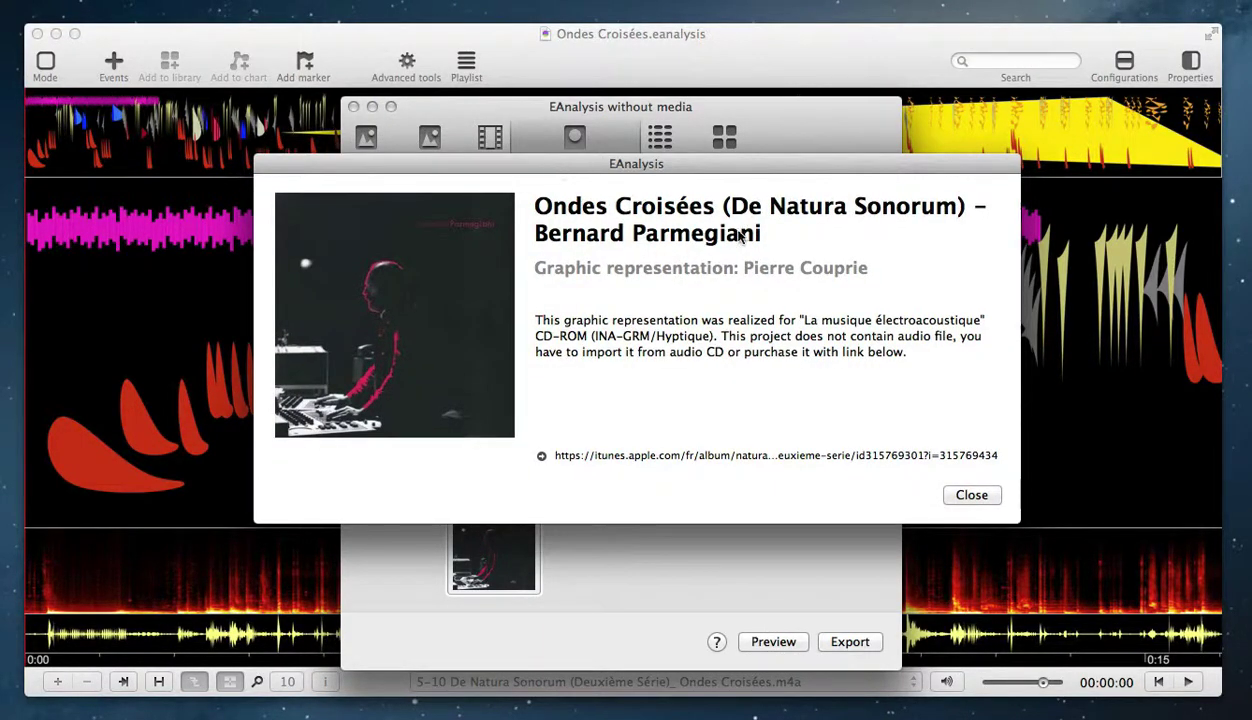
pyautogui.click(970, 494)
# - Open the Data export settings and check Events parameters without adding any
pyautogui.click(658, 143)
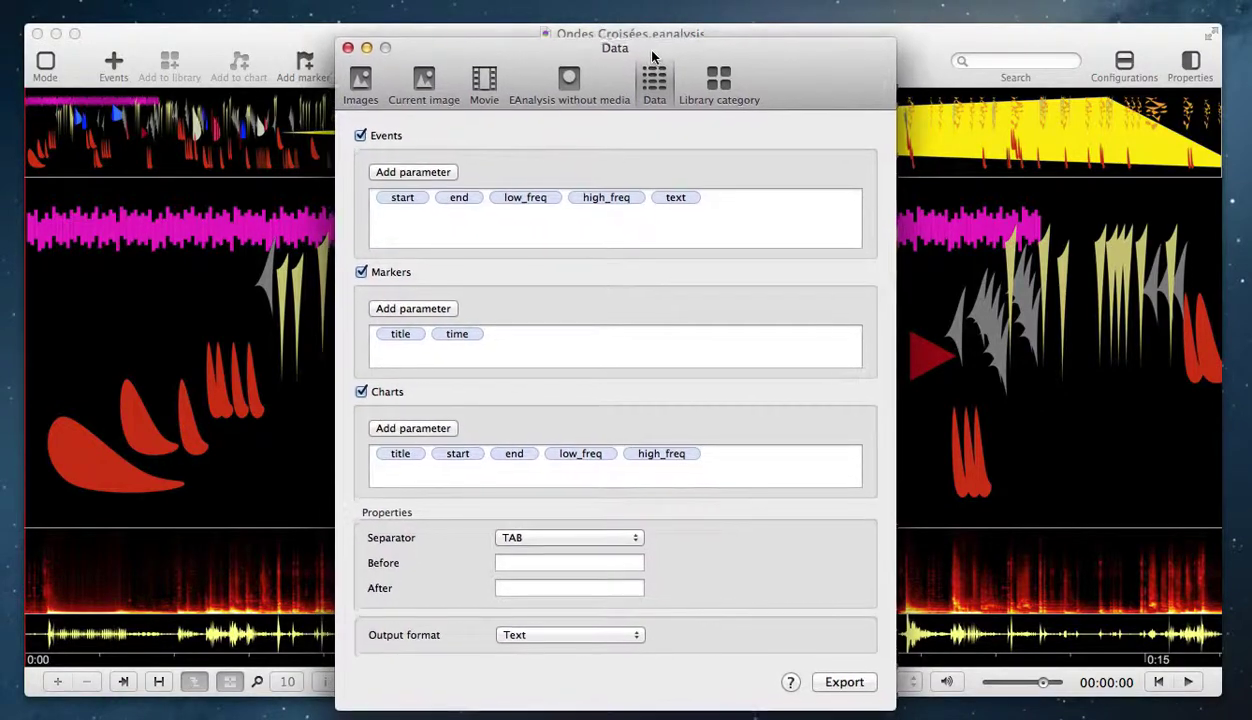
pyautogui.moveTo(652, 55); pyautogui.dragTo(661, 45)
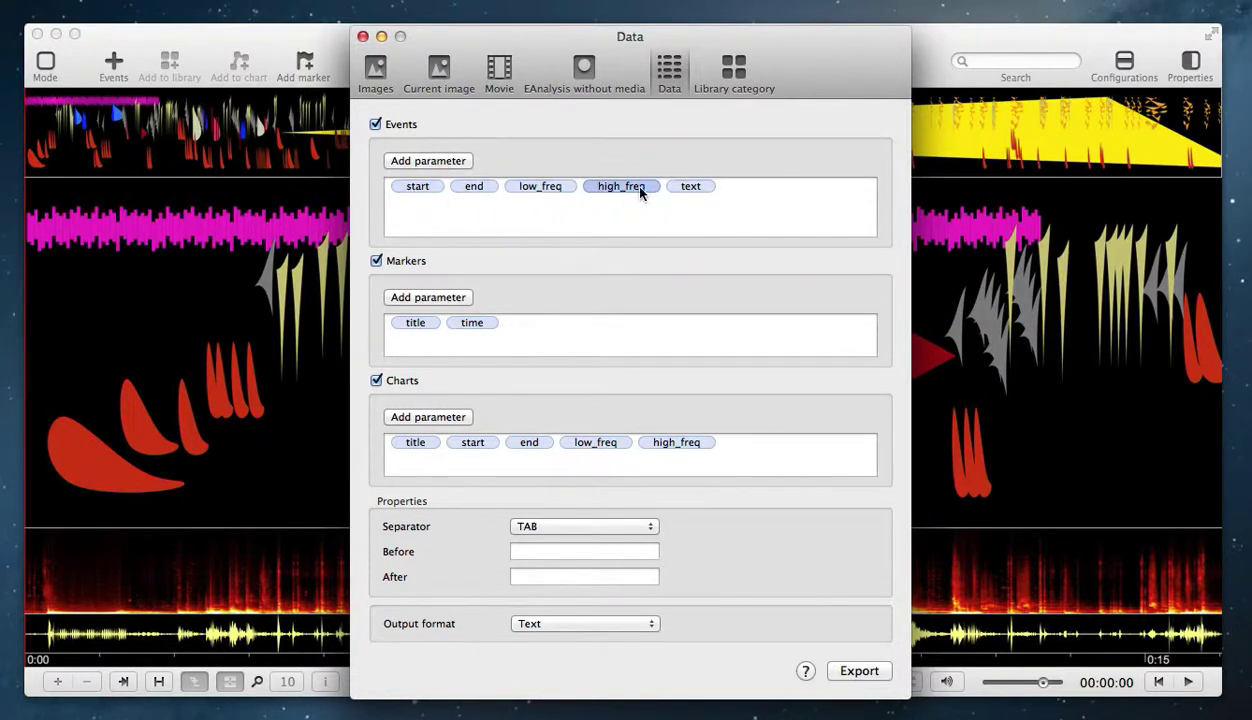
pyautogui.click(440, 160)
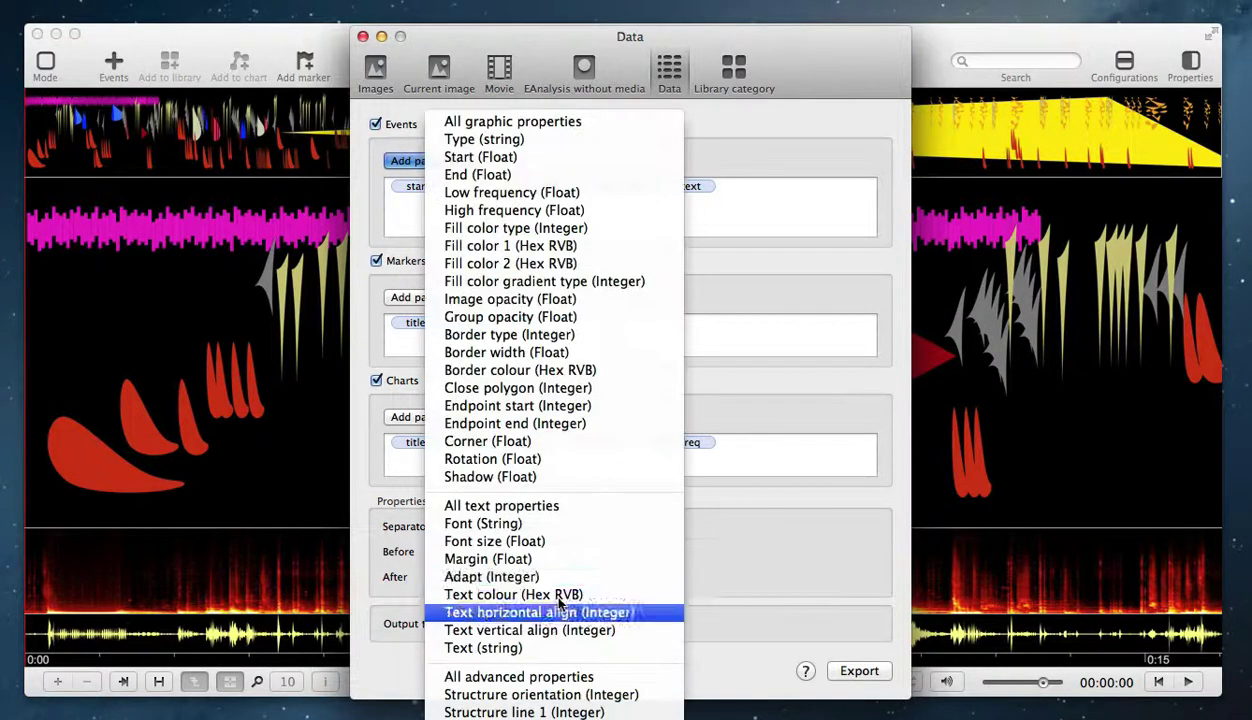
pyautogui.click(780, 148)
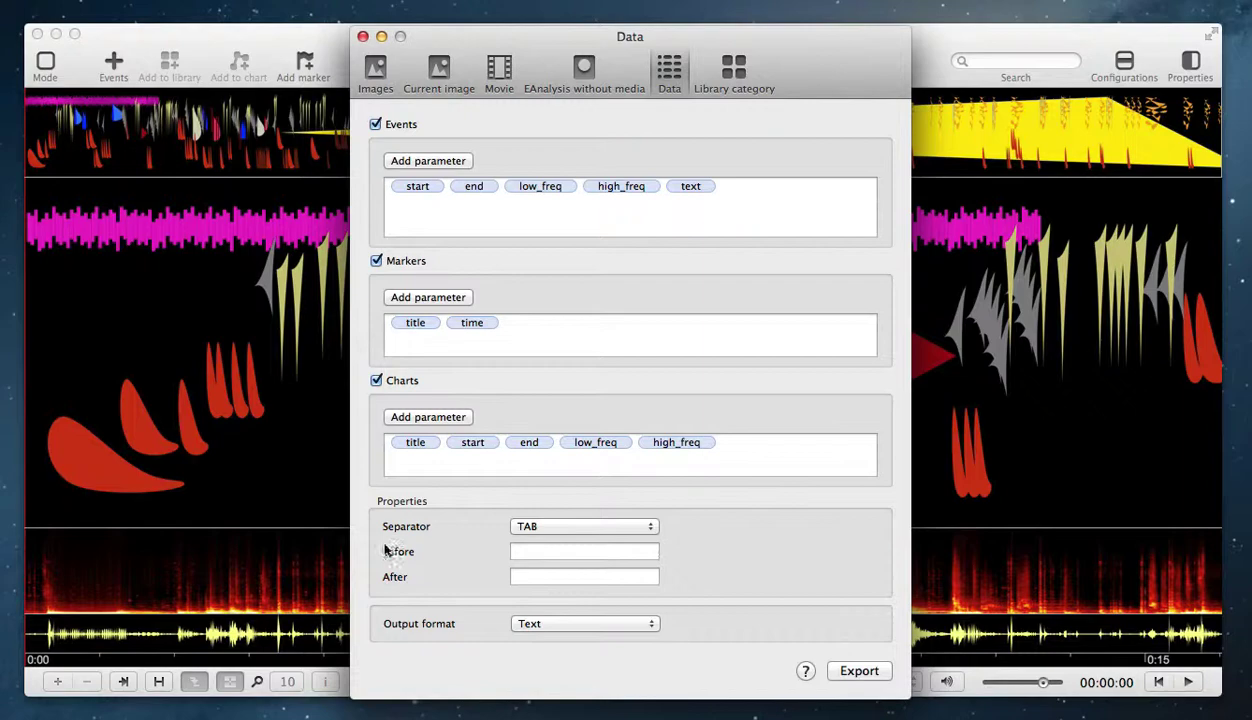
# - Keep the TAB separator and view the output formats: Text, CSV, XML, JSON
pyautogui.click(565, 527)
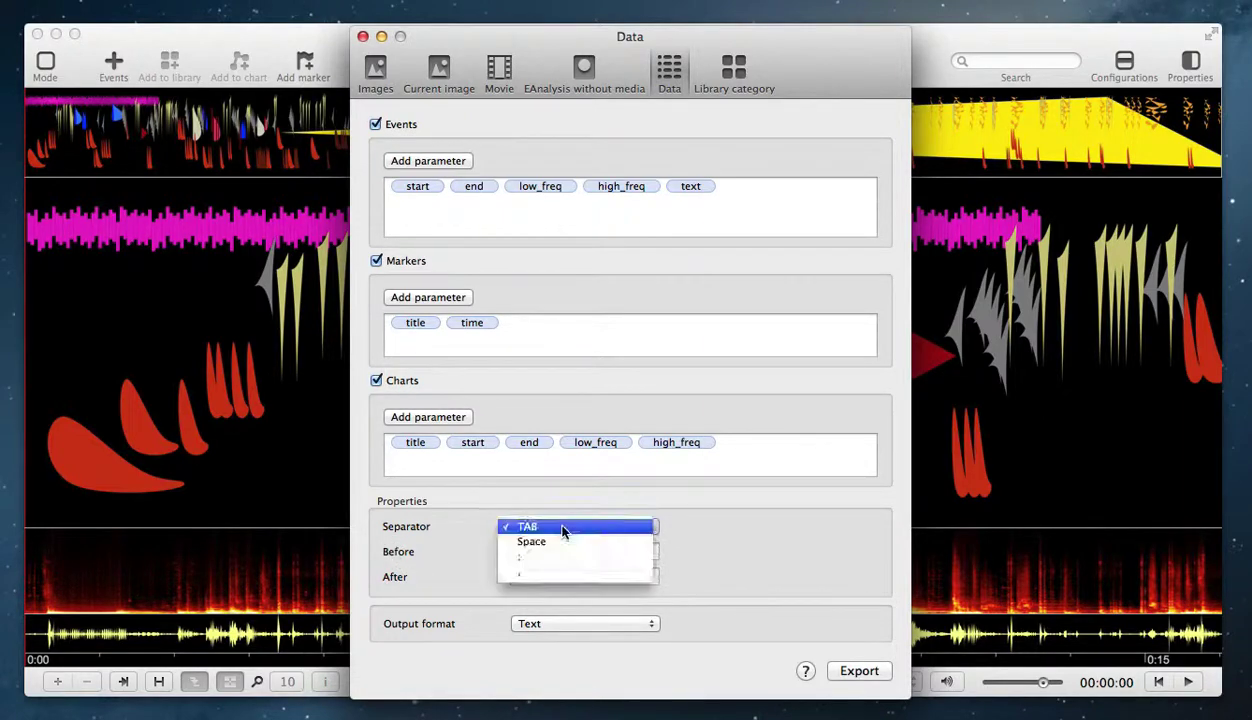
pyautogui.click(432, 536)
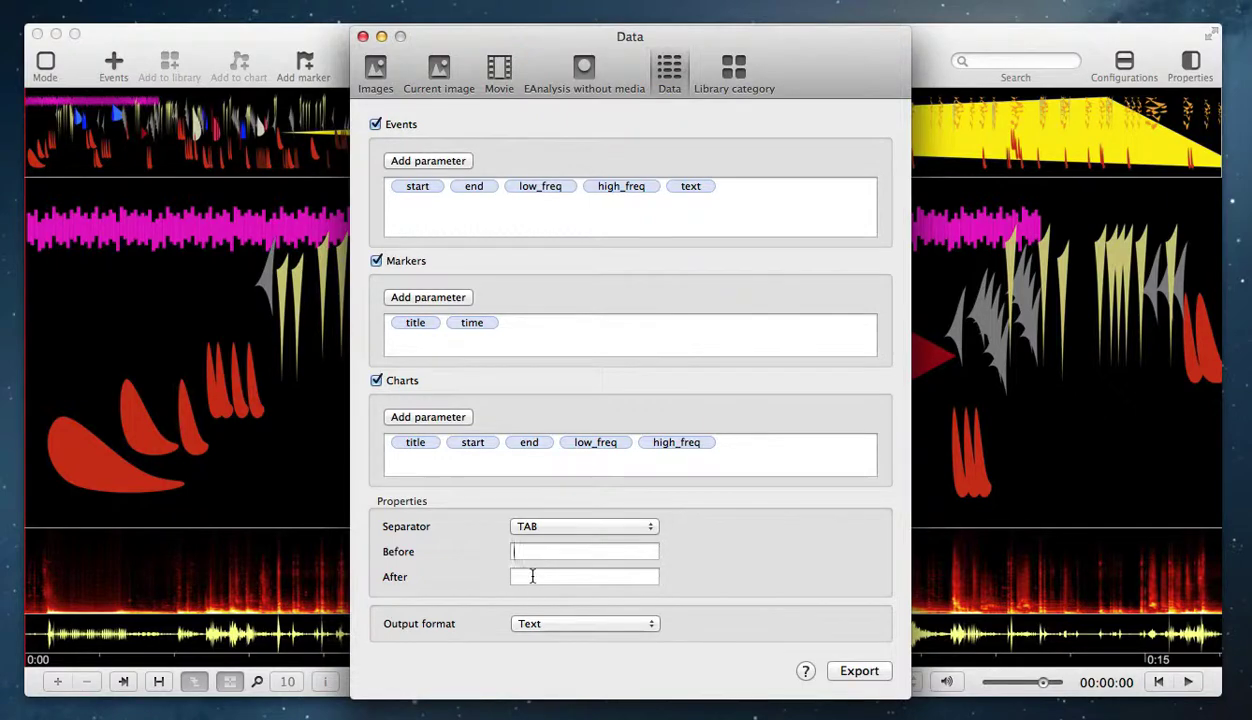
pyautogui.press('Tab')
pyautogui.click(552, 624)
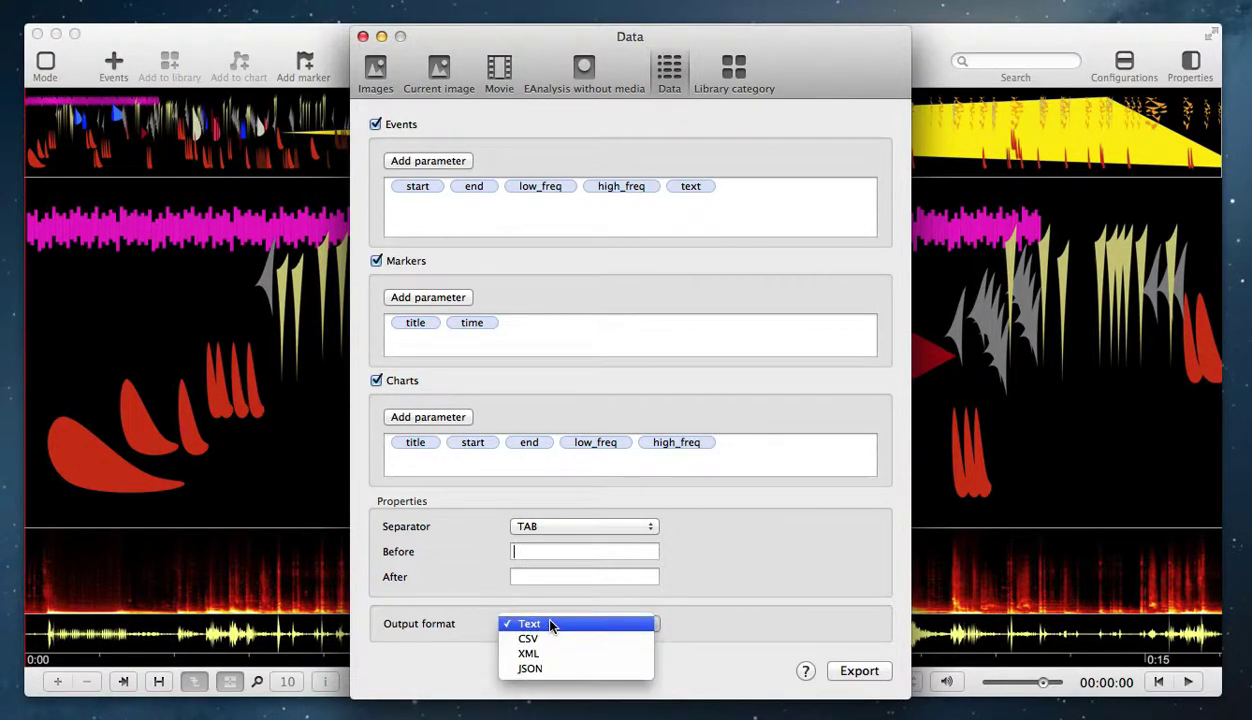